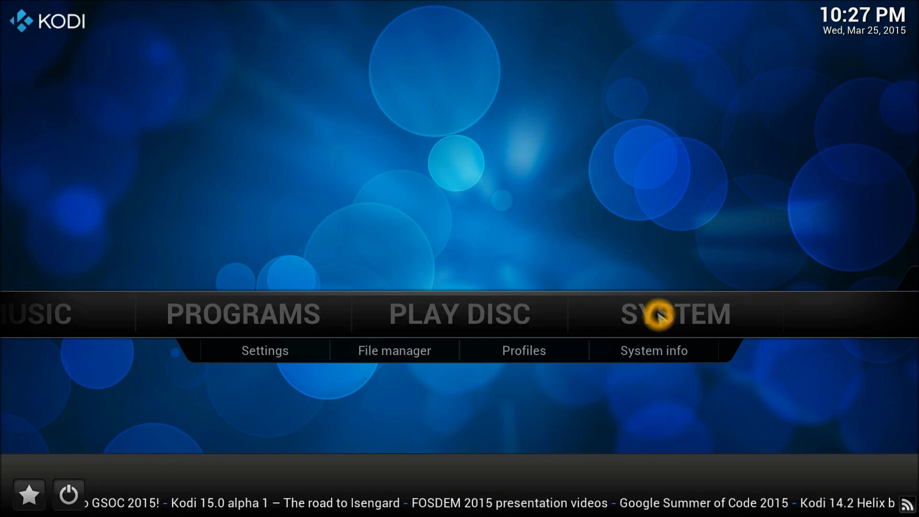
Step: Open the file manager from the system section and start adding a new files source
click(657, 315)
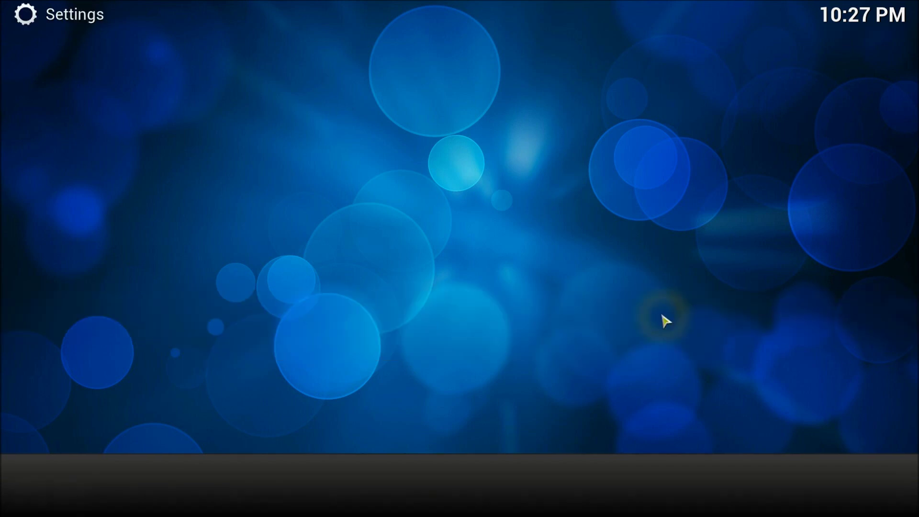
key(Escape)
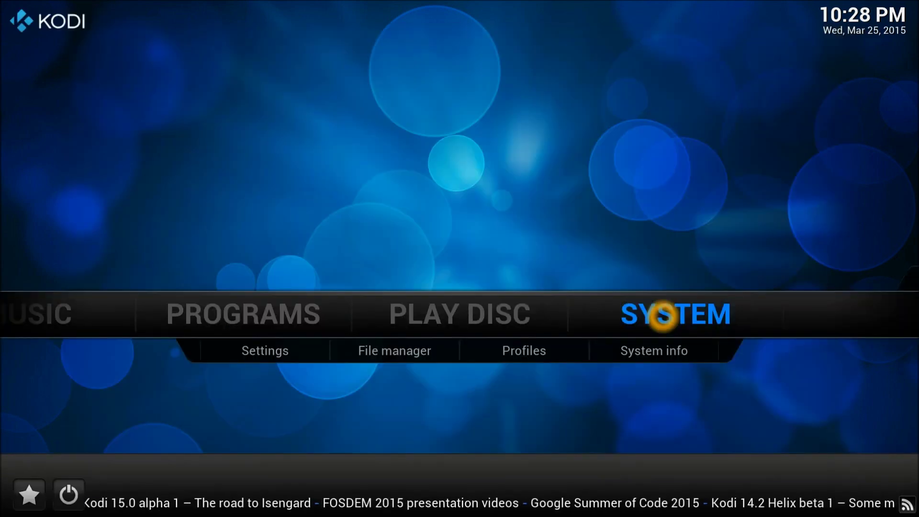
key(Down)
key(Right)
key(Return)
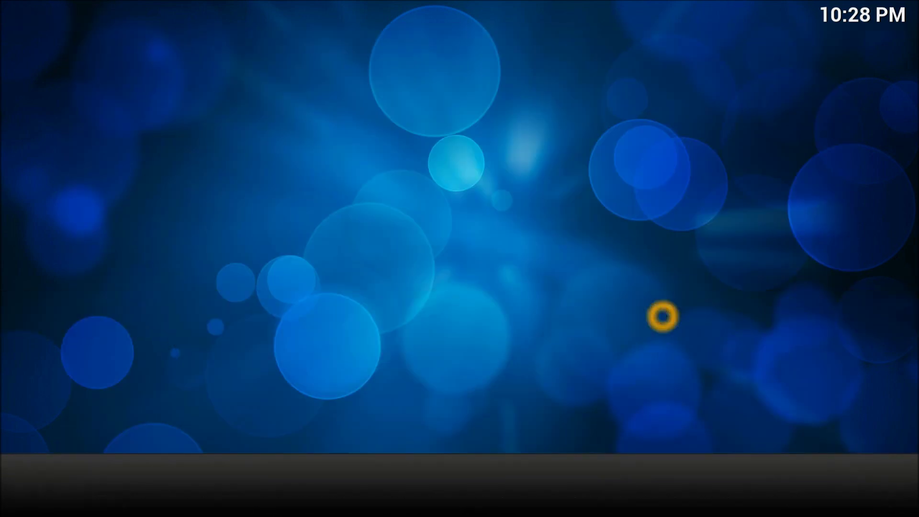
key(Down)
key(Down)
key(Down)
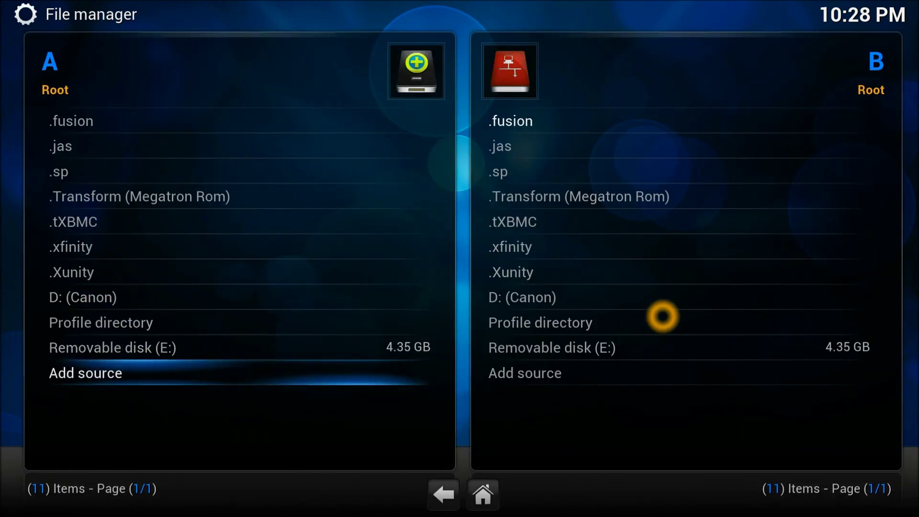
key(Return)
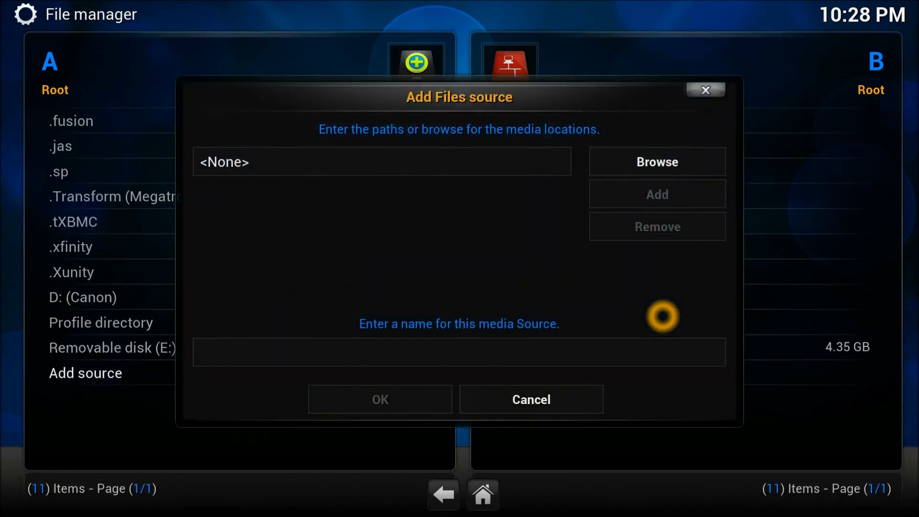
key(Return)
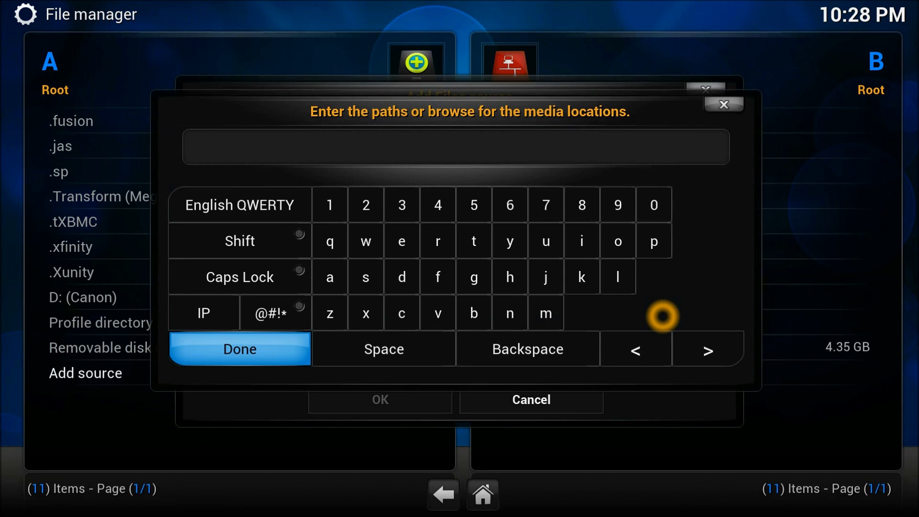
text(http://kodi)
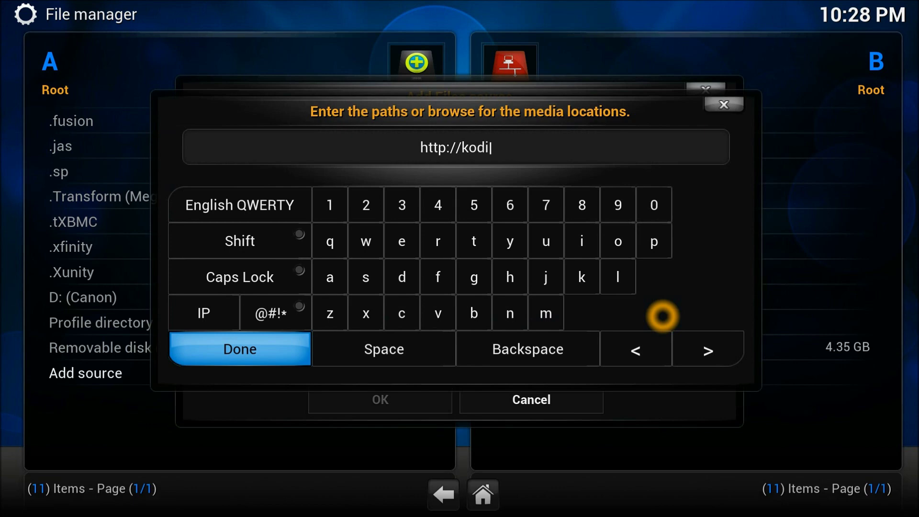
text(.)
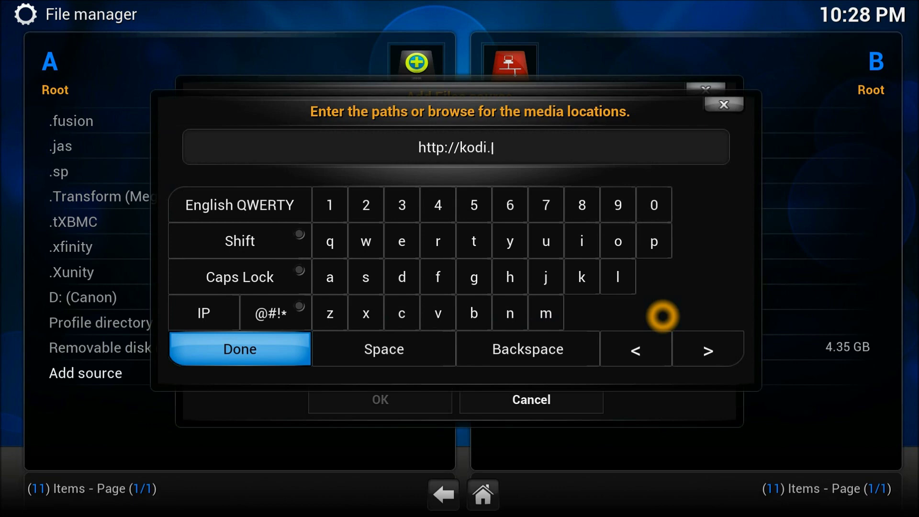
text(metal)
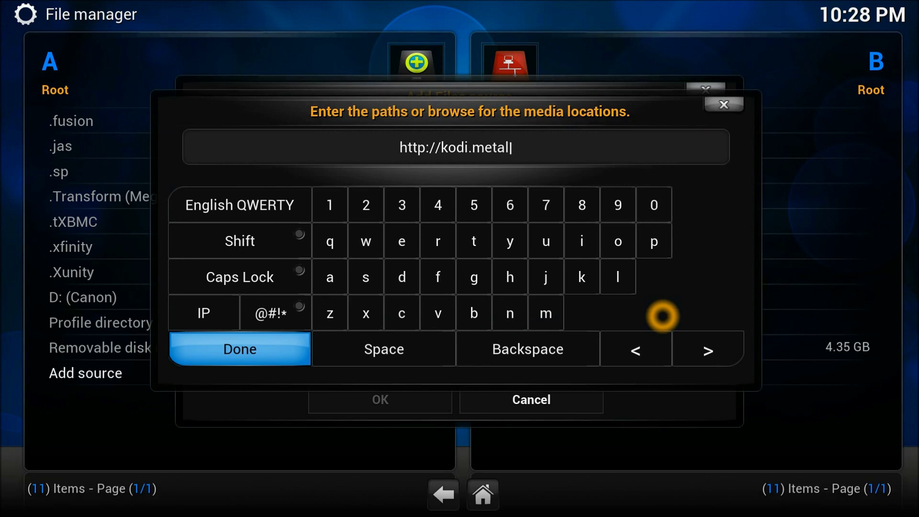
text(kettle)
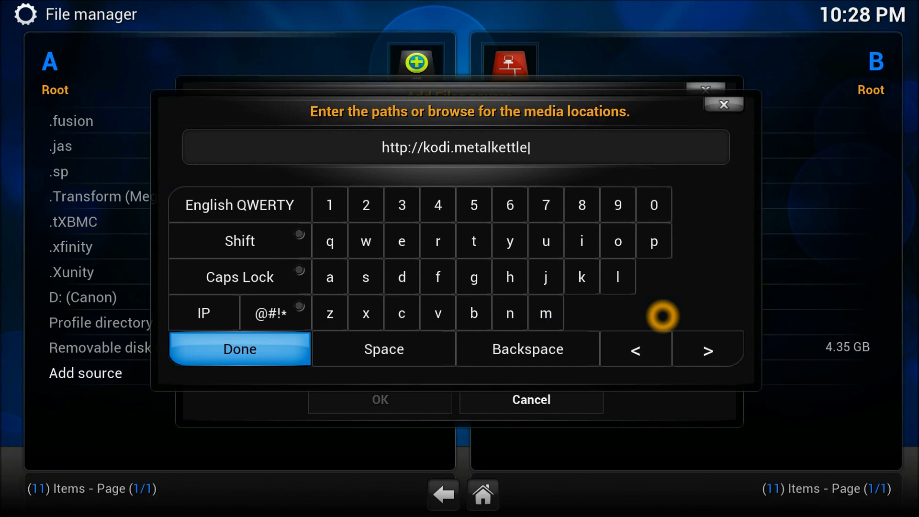
text(.co)
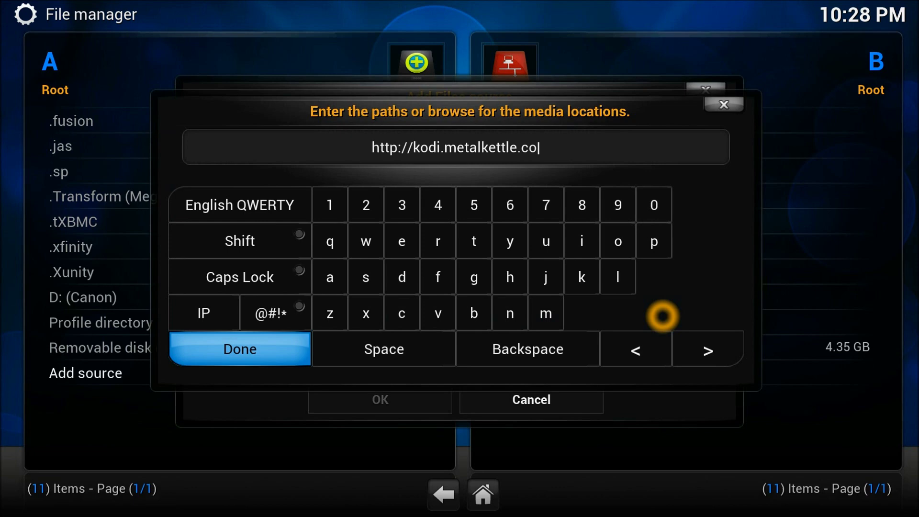
text(/)
key(Return)
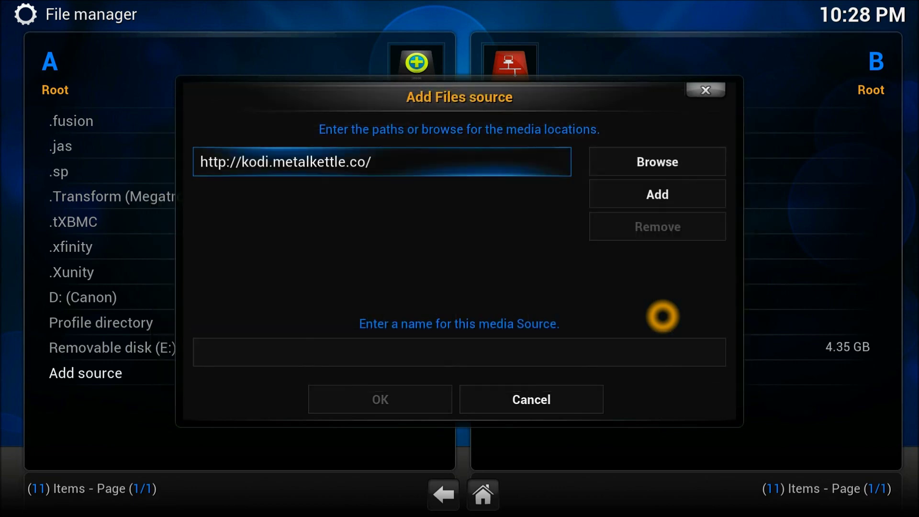
Step: Name the source .Metal, save it and leave the file manager
key(Down)
text(.)
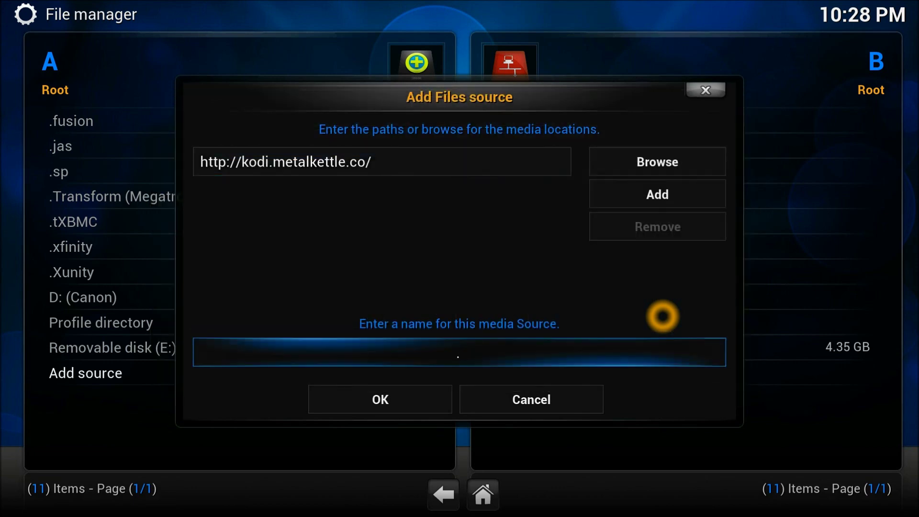
text(Metal)
key(Down)
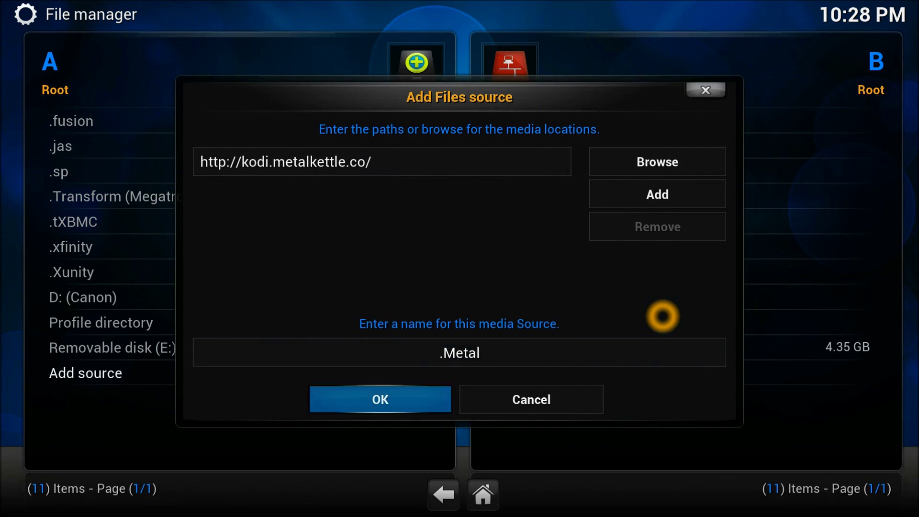
key(Return)
key(Escape)
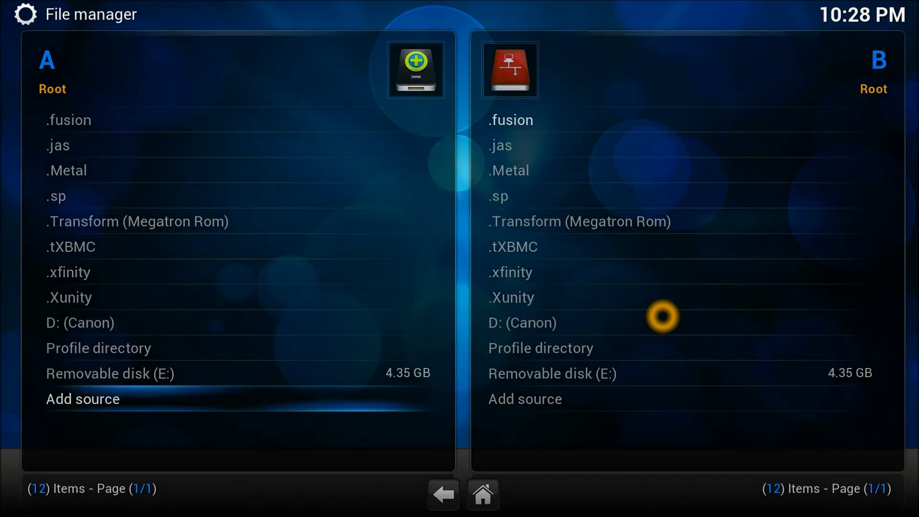
Step: Start an add-on installation from a zip file in the system's add-on settings and open the .Metal source
key(Left)
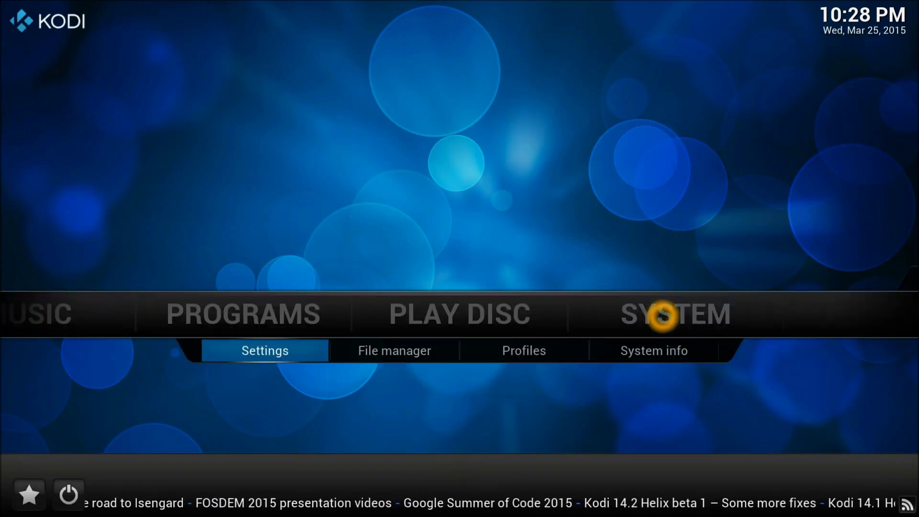
key(Return)
key(Down)
key(Up)
key(Return)
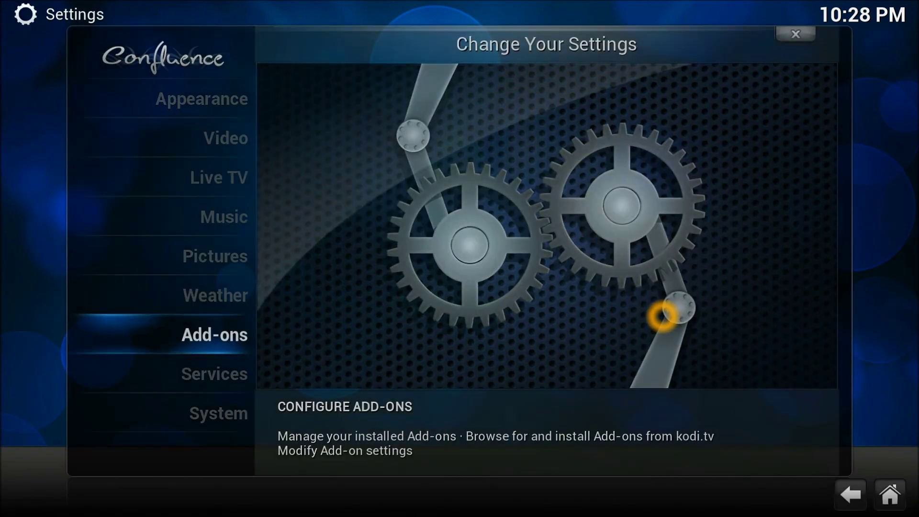
key(Return)
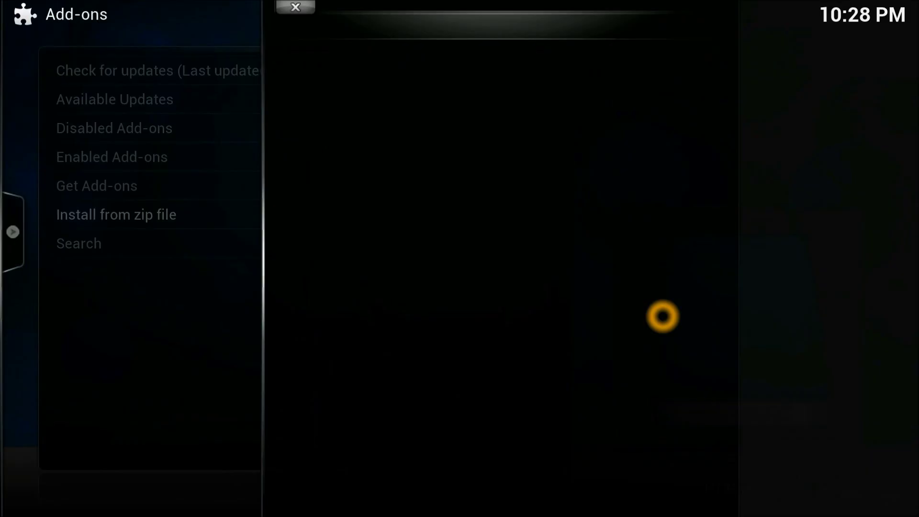
key(Down)
key(Down)
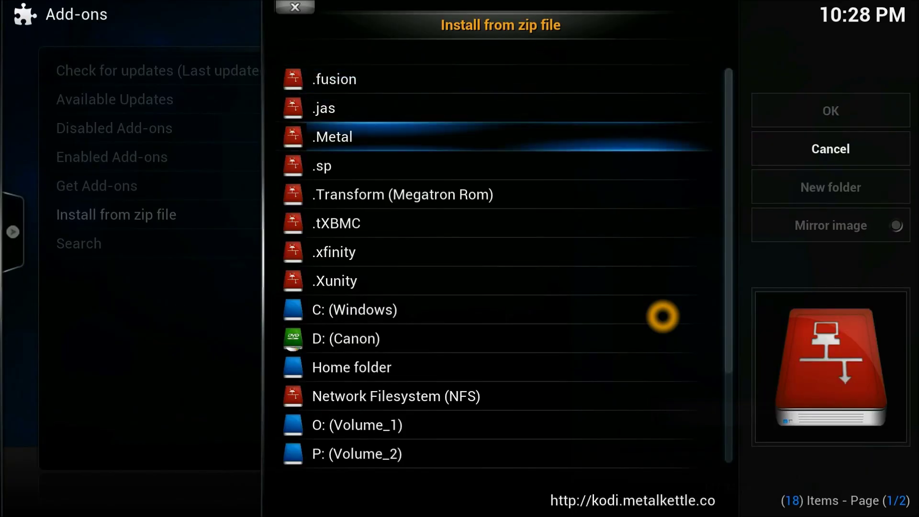
key(Return)
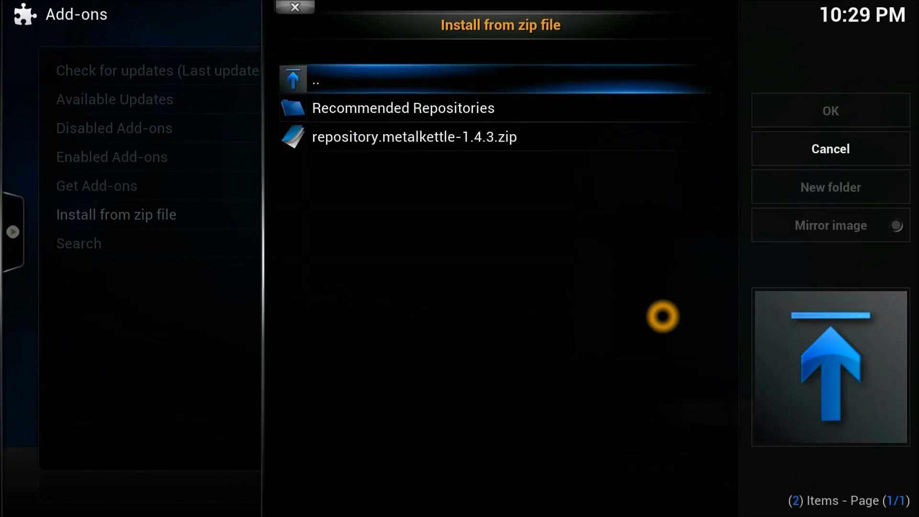
Step: Look through the repository zip files in the Recommended Repositories folder, then return to the .Metal source's main folder
key(Down)
key(Down)
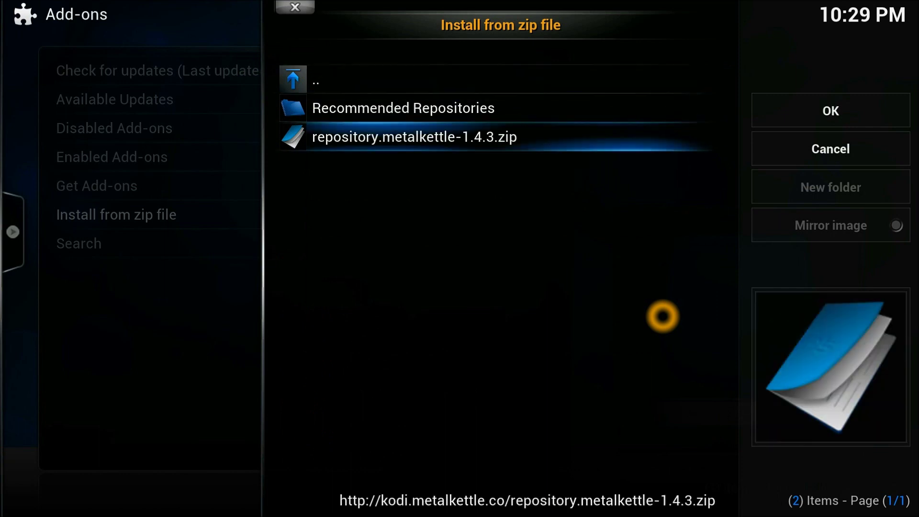
key(Up)
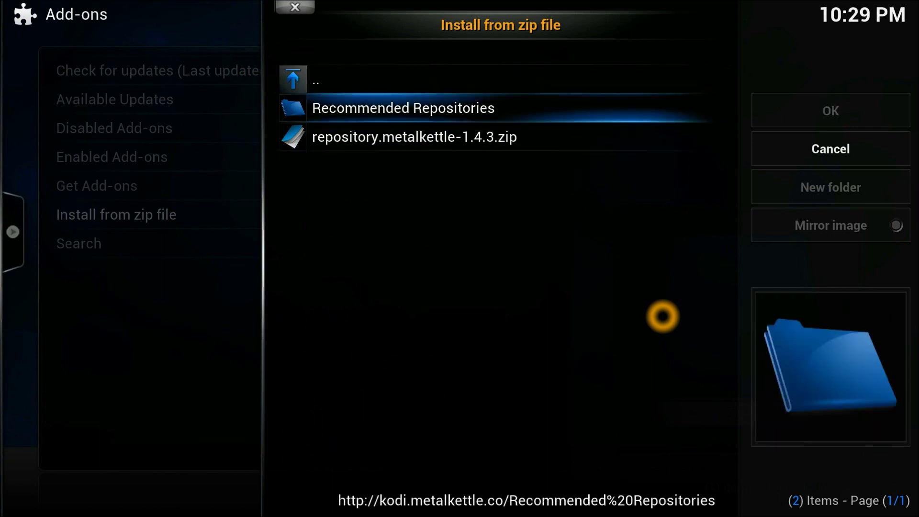
key(Return)
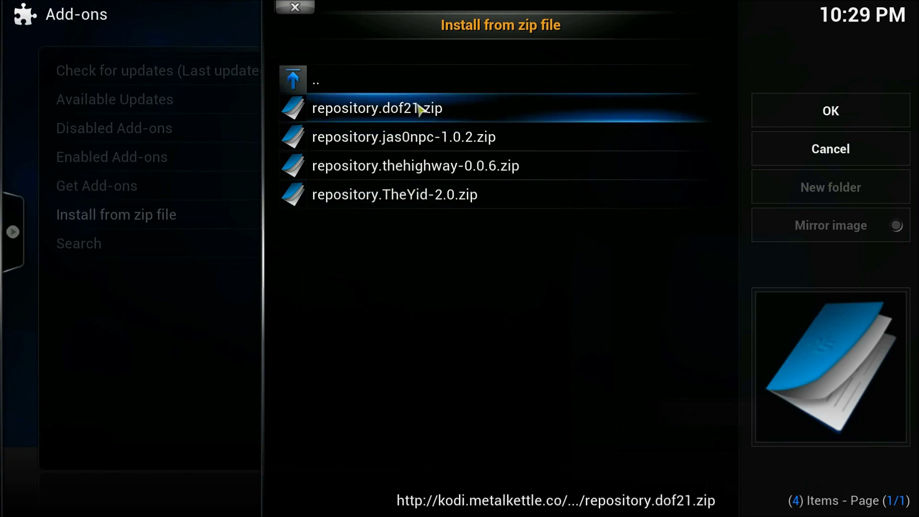
click(439, 138)
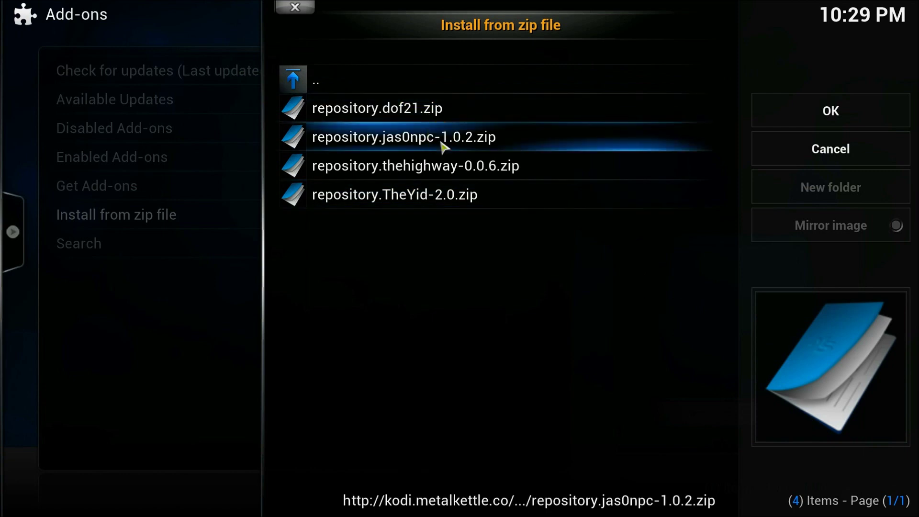
click(459, 174)
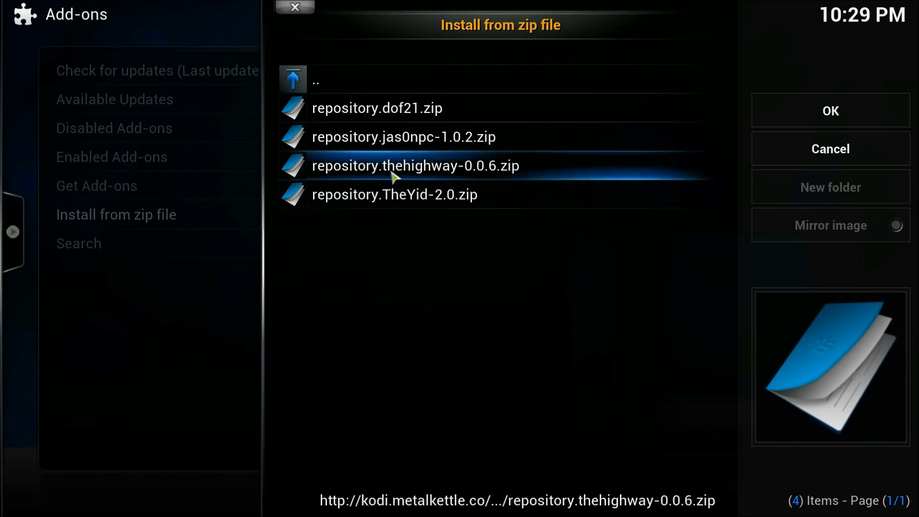
click(356, 83)
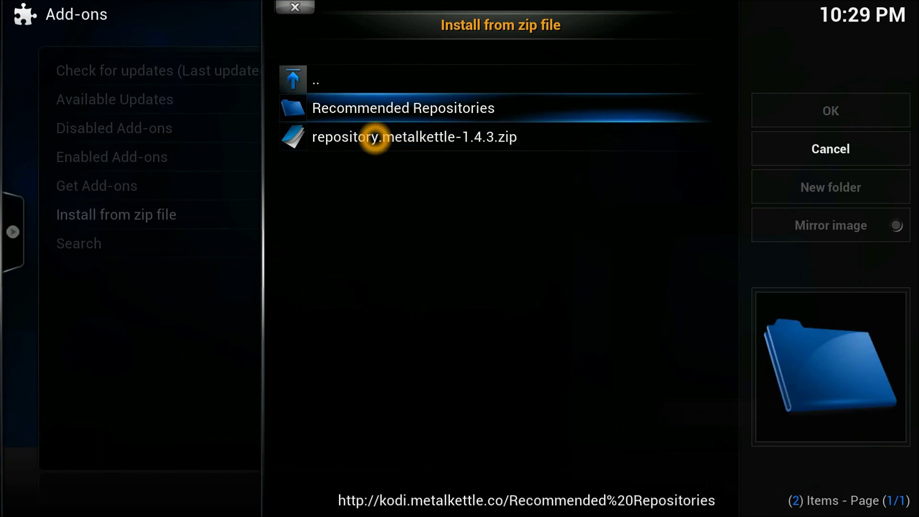
Step: Install the repository from repository.metalkettle-1.4.3.zip
click(375, 138)
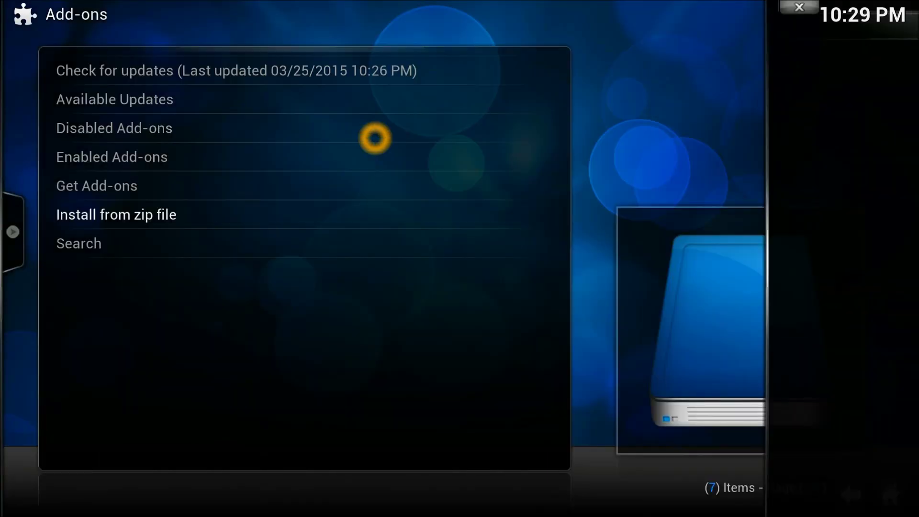
click(765, 467)
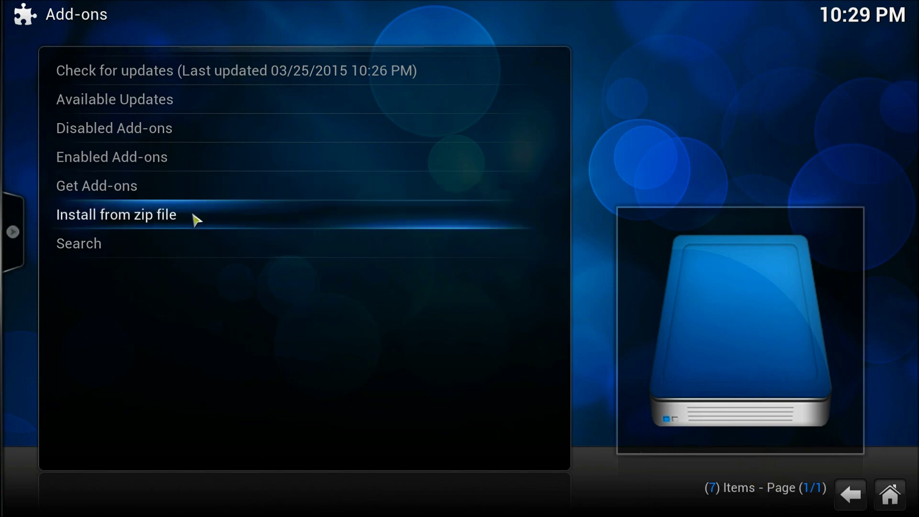
Step: Open the MetalKettles Addon Repository from the list of repositories for getting add-ons
click(177, 197)
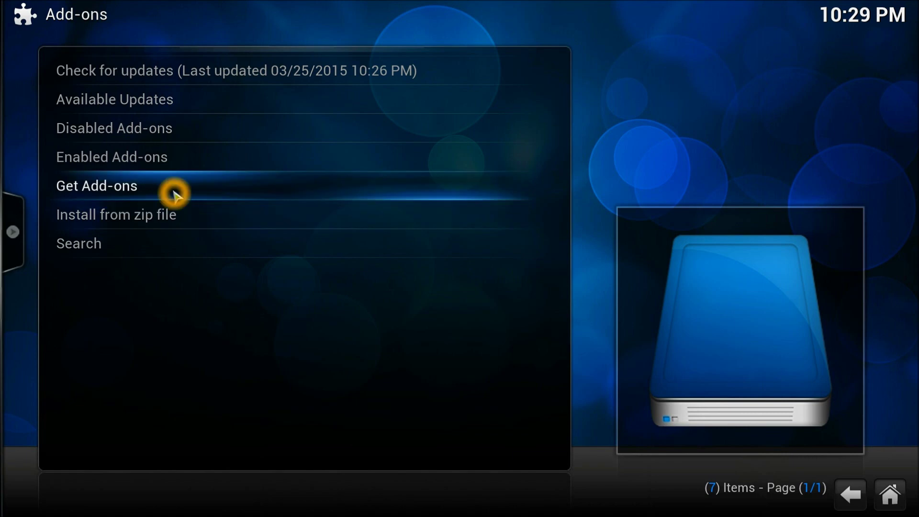
click(175, 192)
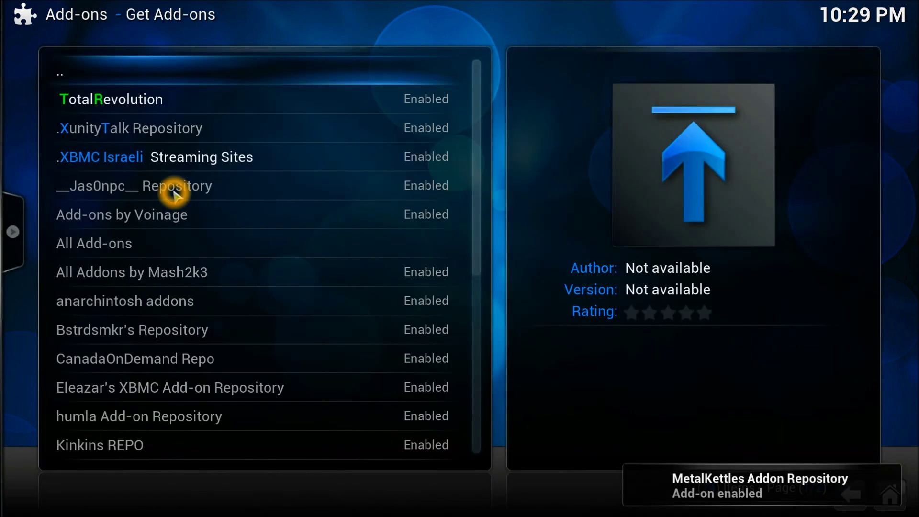
key(Down)
key(Down)
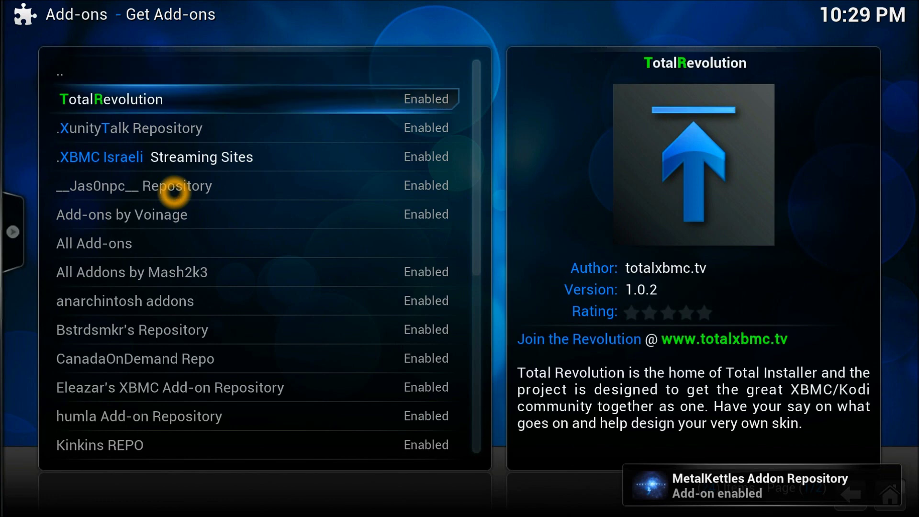
key(Down)
key(Down)
key(Down)
key(Down)
key(Down)
key(Down)
key(Down)
key(Down)
key(Down)
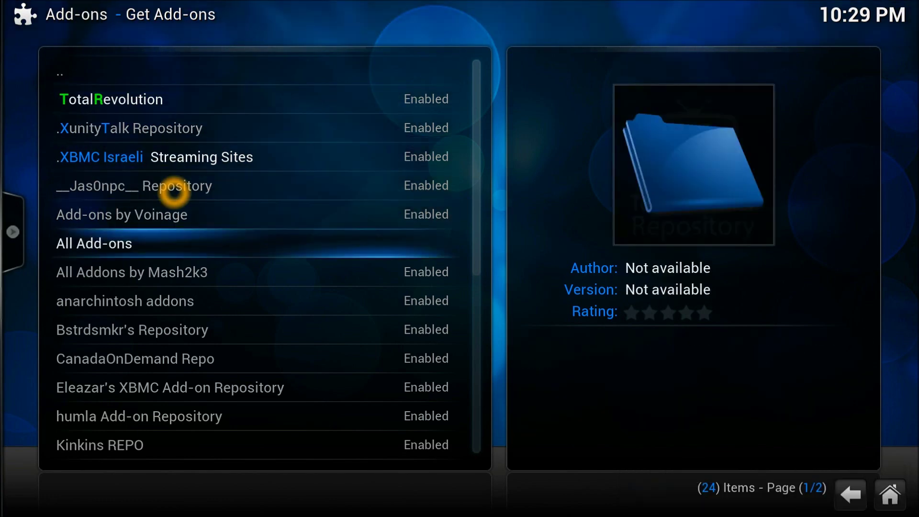
key(Down)
key(Down)
key(Down)
key(Down)
key(Down)
key(Down)
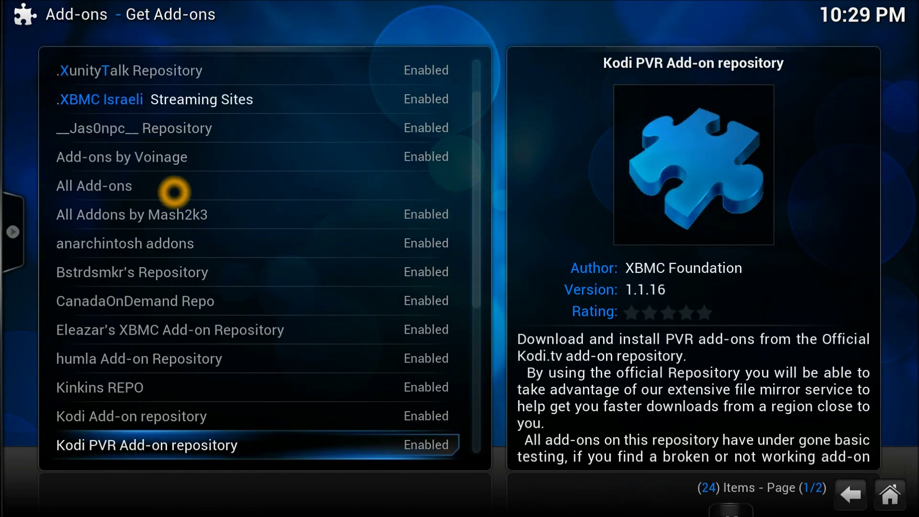
key(Down)
key(Up)
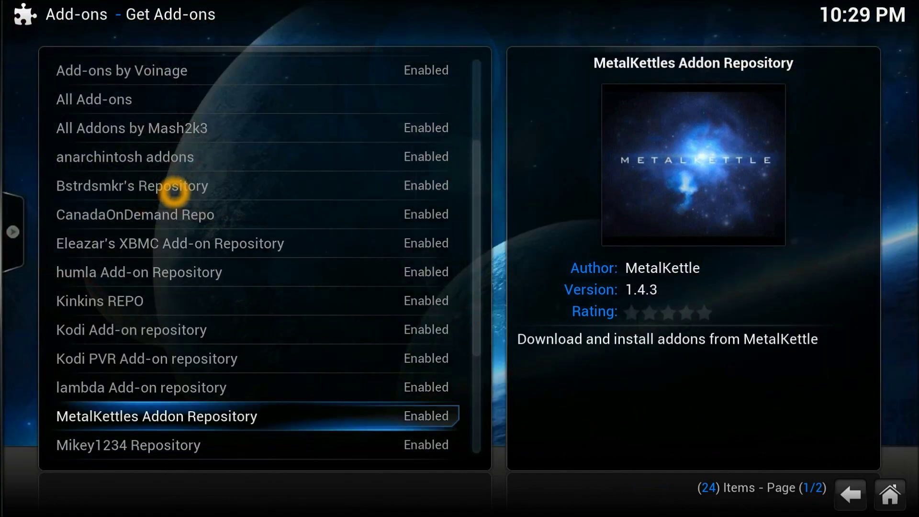
key(Return)
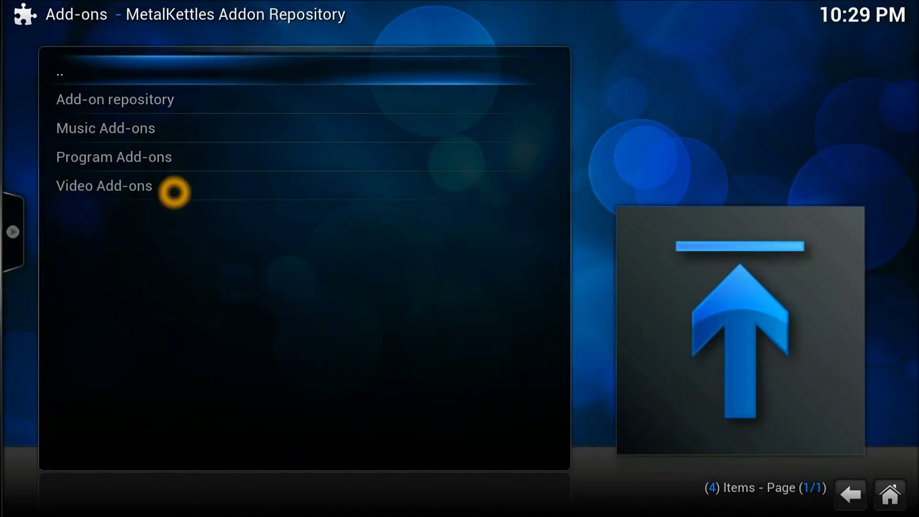
Step: Open the Video Add-ons category of the MetalKettles Addon Repository
key(Down)
key(Down)
key(Down)
key(Down)
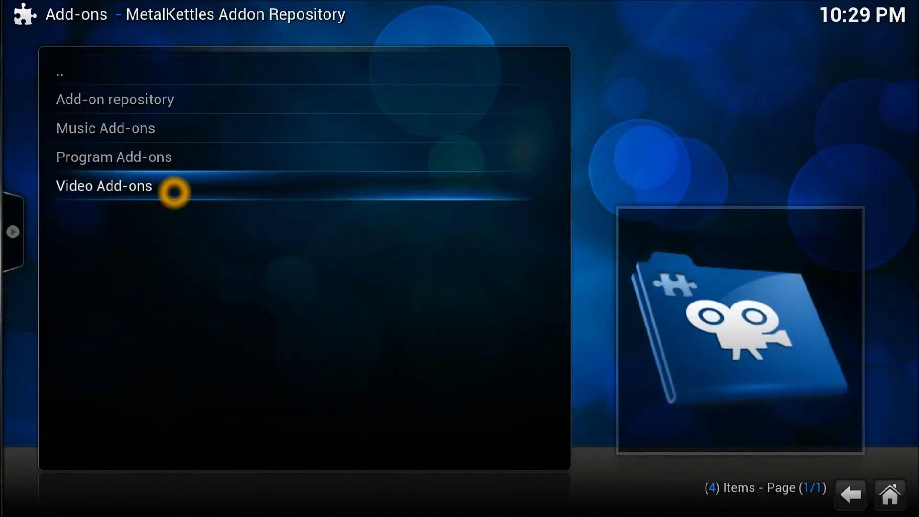
key(Return)
Step: Look through the video add-ons offered by the repository and their descriptions, as far as SweFilmer
key(Down)
key(Down)
key(Down)
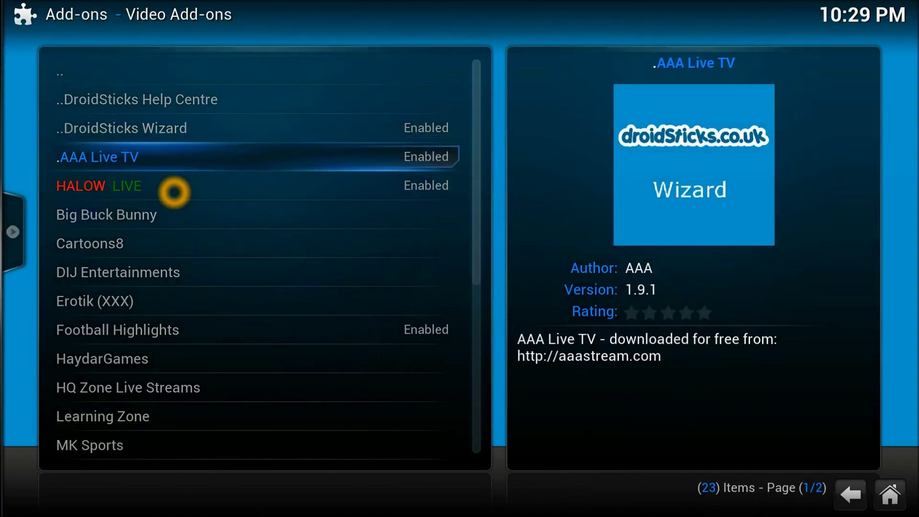
key(Down)
key(Down)
key(Down)
key(Down)
key(Down)
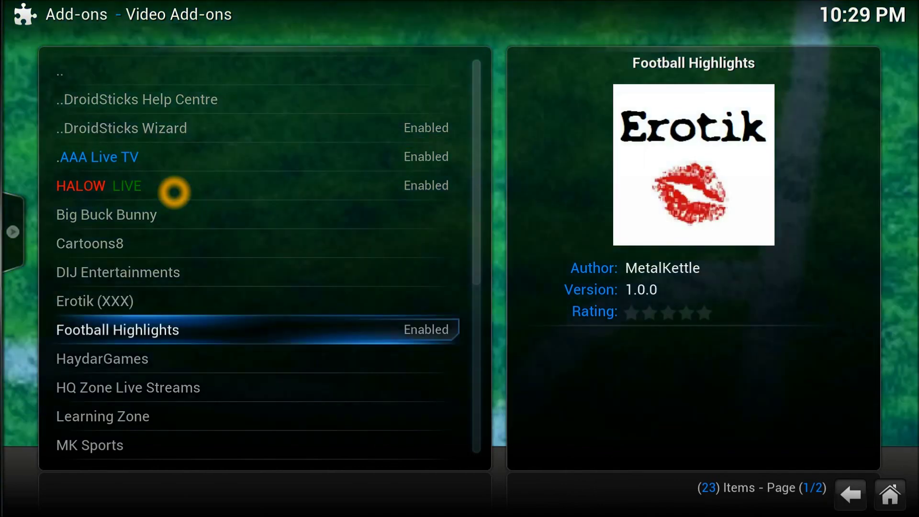
key(Down)
key(Down)
key(Down)
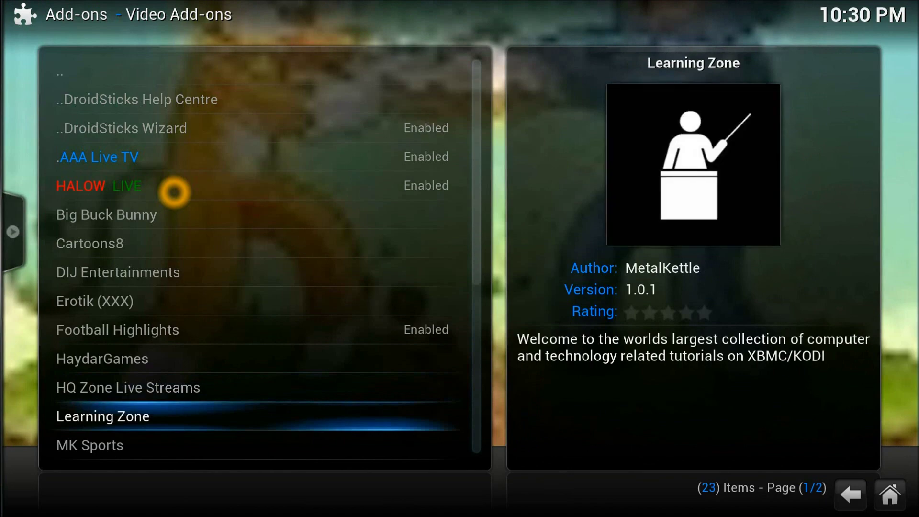
key(Down)
key(Down)
key(Down)
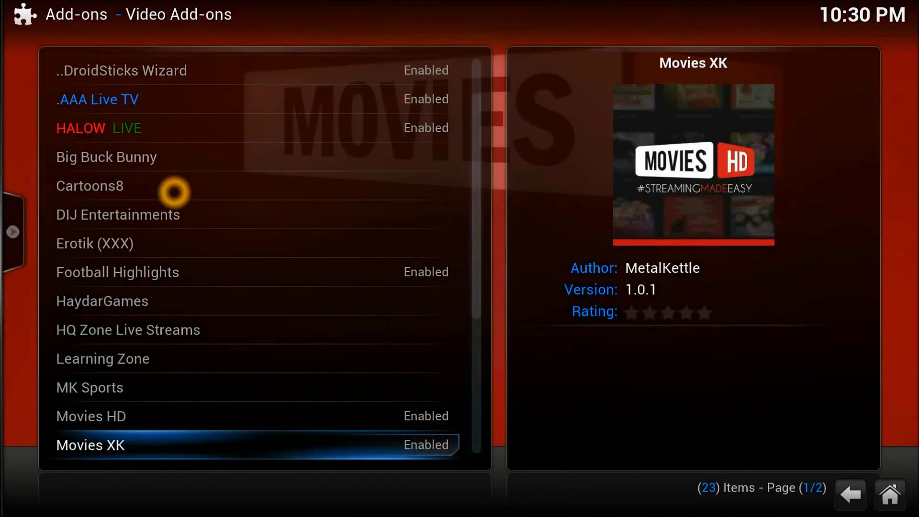
key(Down)
key(Down)
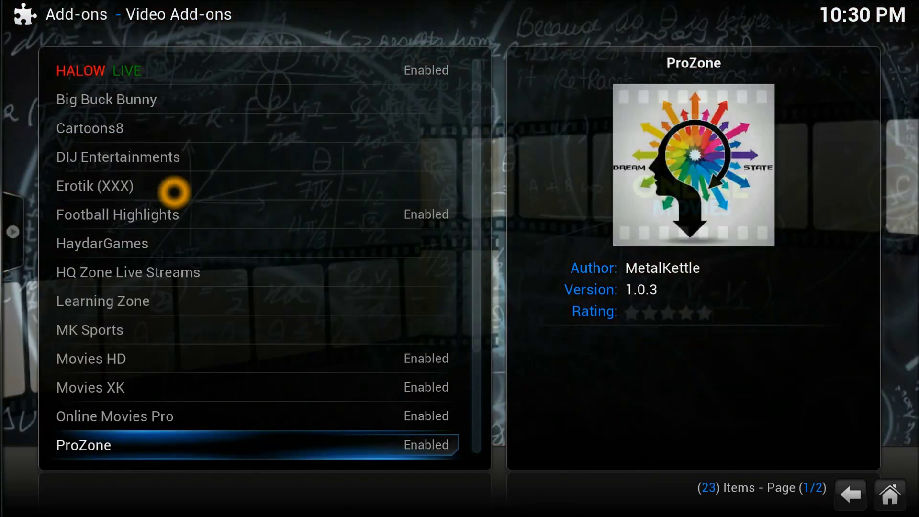
key(Down)
key(Down)
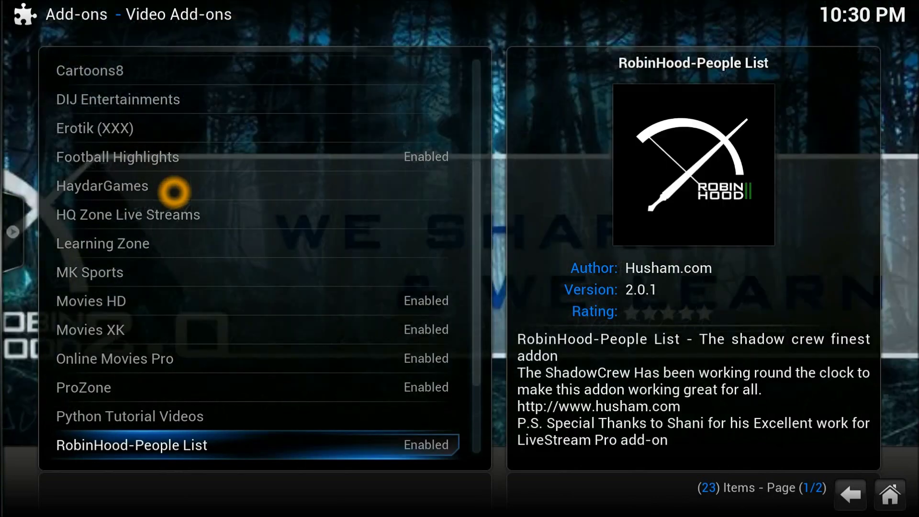
key(Down)
key(Down)
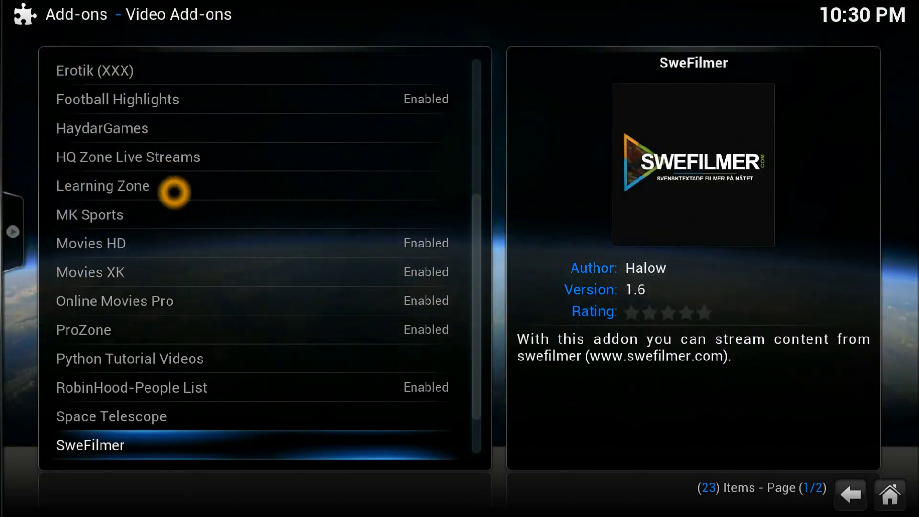
Step: Switch to the repository's Program Add-ons category and look through its add-ons as far as PIA for openelec
key(BackSpace)
key(Up)
key(Return)
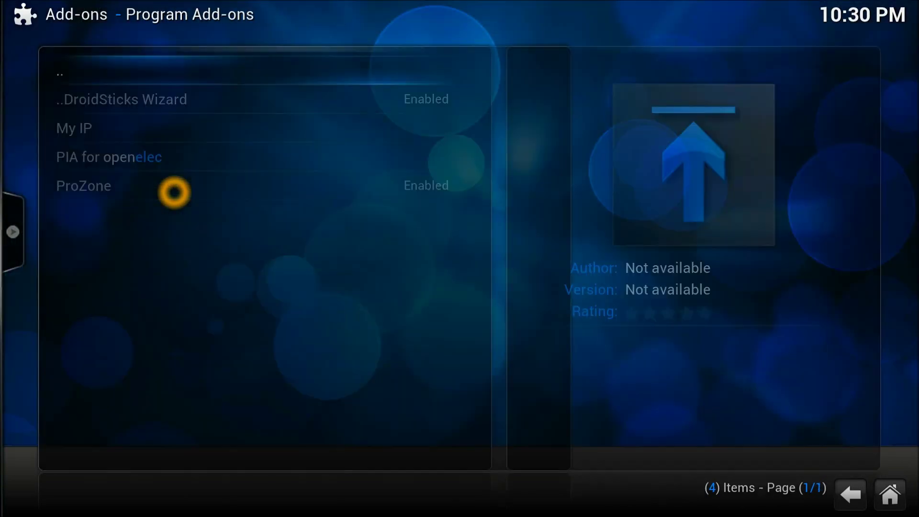
key(Down)
key(Down)
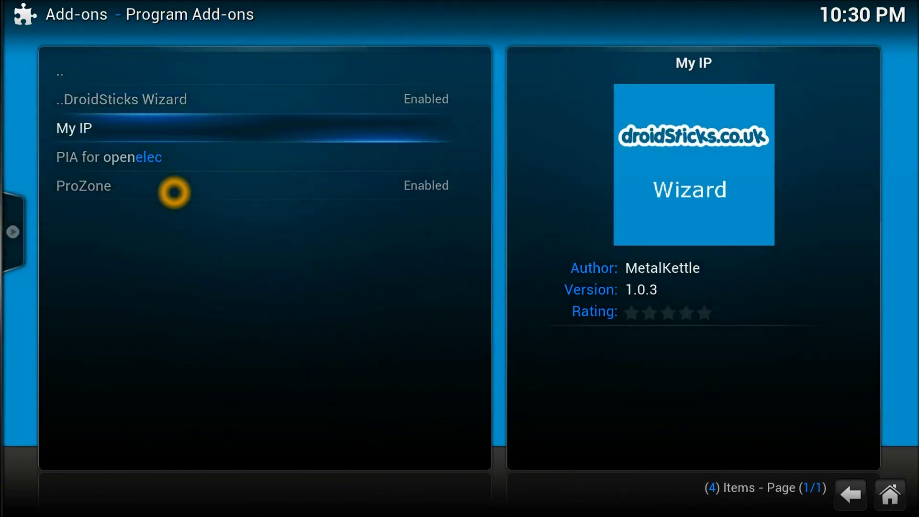
key(Down)
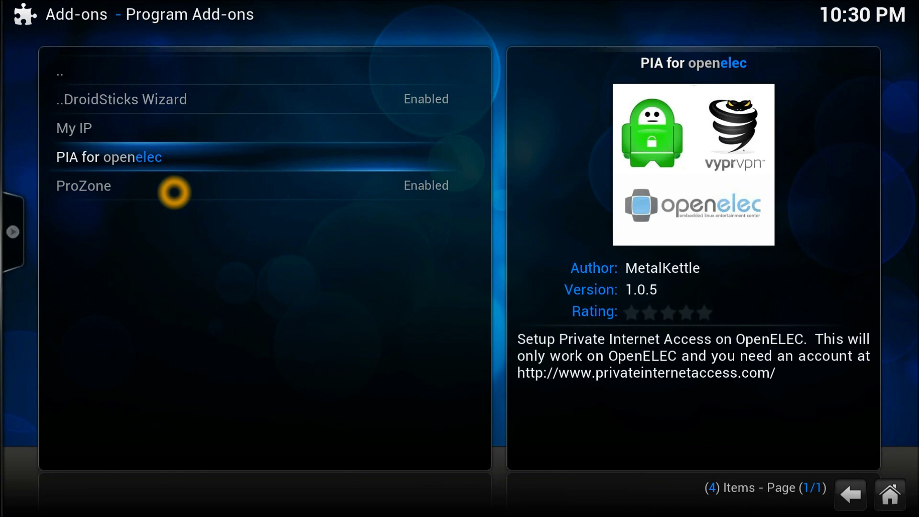
Step: Leave the MetalKettles repository and return to the main Add-ons list
key(BackSpace)
key(BackSpace)
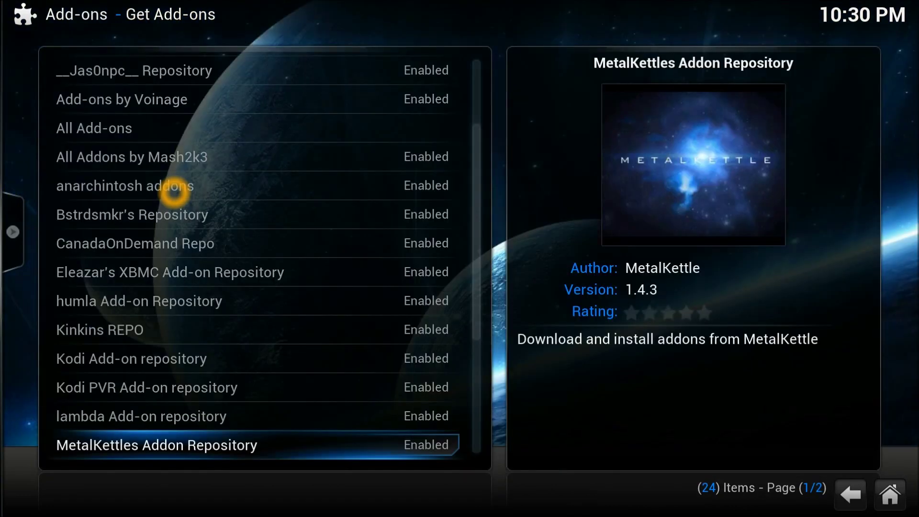
key(BackSpace)
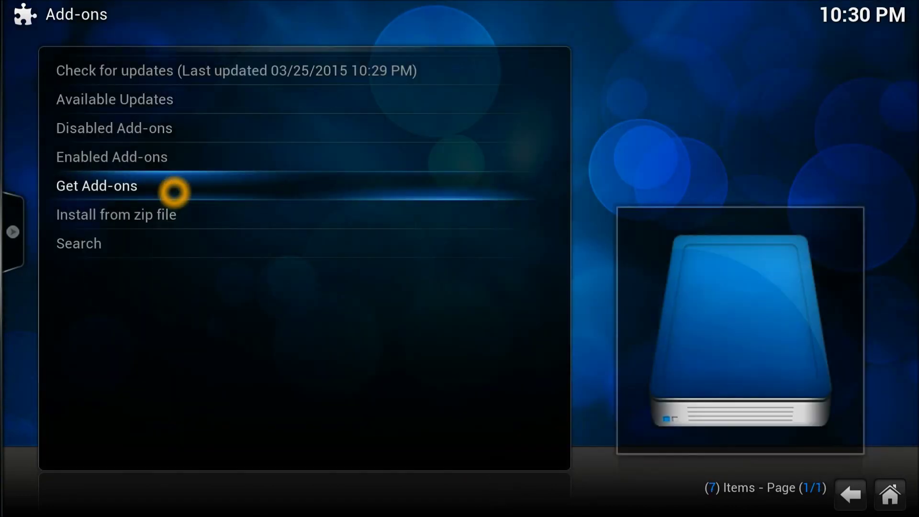